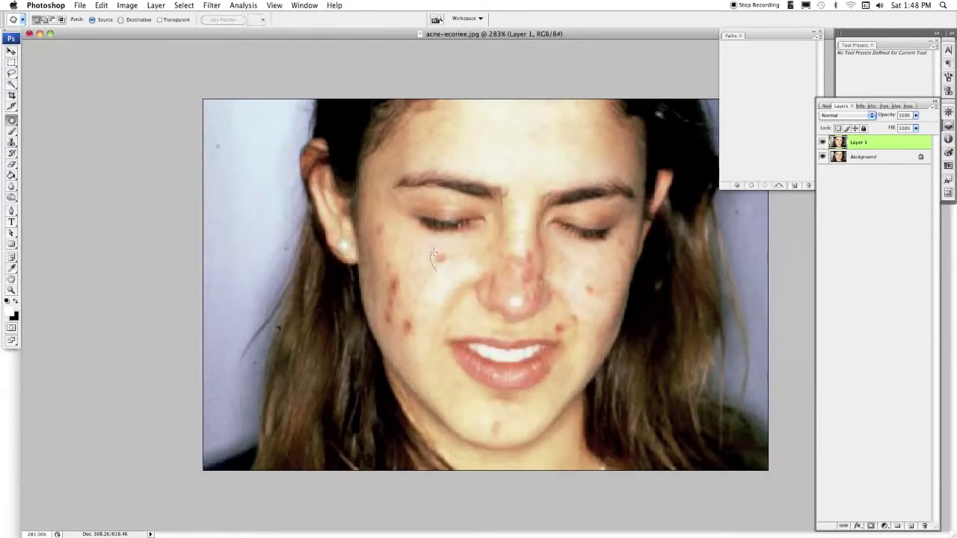
# Patch the cheek and chin blemishes and the blotchy area around the nose
pyautogui.moveTo(407, 320); pyautogui.dragTo(388, 293)
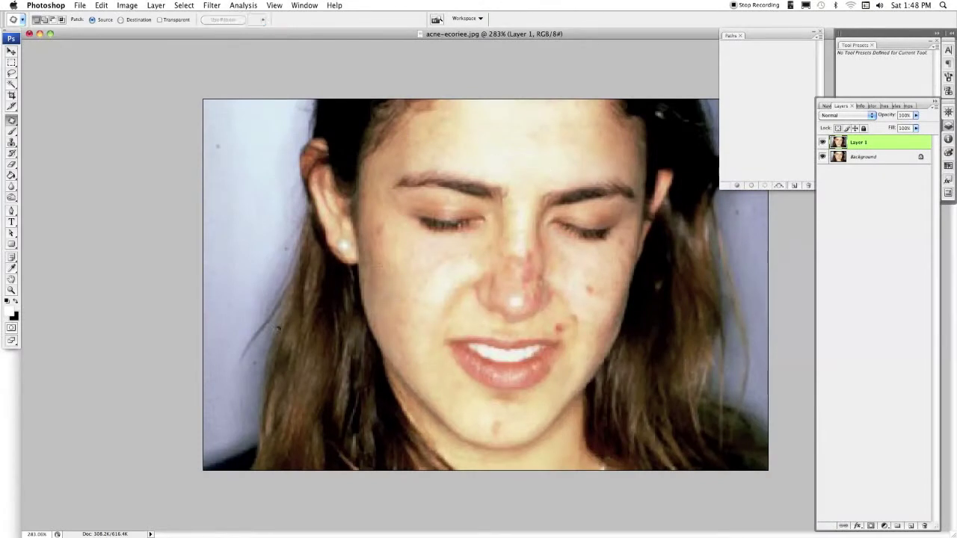
pyautogui.moveTo(558, 327); pyautogui.dragTo(571, 318)
pyautogui.moveTo(496, 427); pyautogui.dragTo(496, 403)
pyautogui.moveTo(524, 254)
pyautogui.mouseDown()
pyautogui.moveTo(530, 245)
pyautogui.moveTo(517, 288)
pyautogui.moveTo(478, 258)
pyautogui.mouseUp()
pyautogui.click(474, 254)
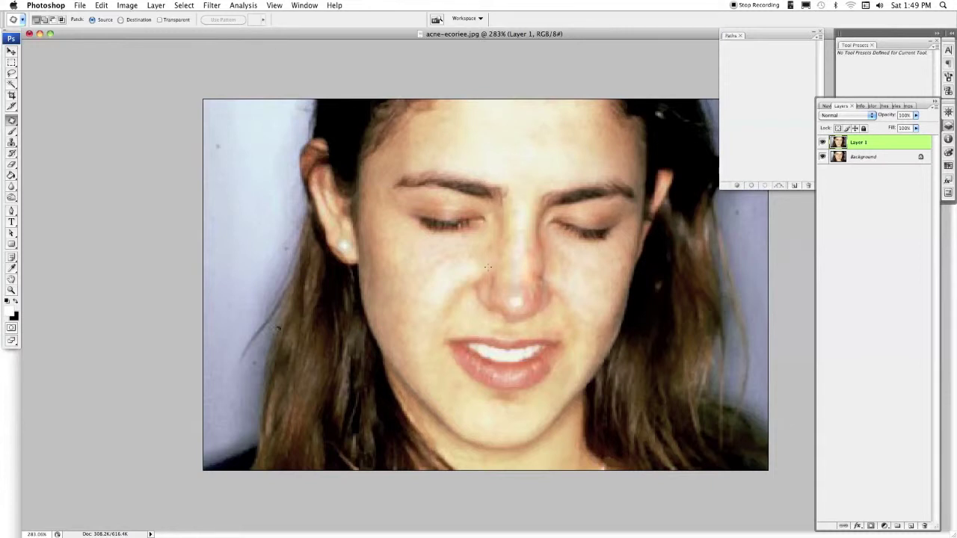
# Patch the remaining spots beside the nose, on the right cheek and on the chin
pyautogui.moveTo(392, 264); pyautogui.dragTo(366, 275)
pyautogui.moveTo(628, 242)
pyautogui.mouseDown()
pyautogui.moveTo(608, 267)
pyautogui.moveTo(621, 279)
pyautogui.mouseUp()
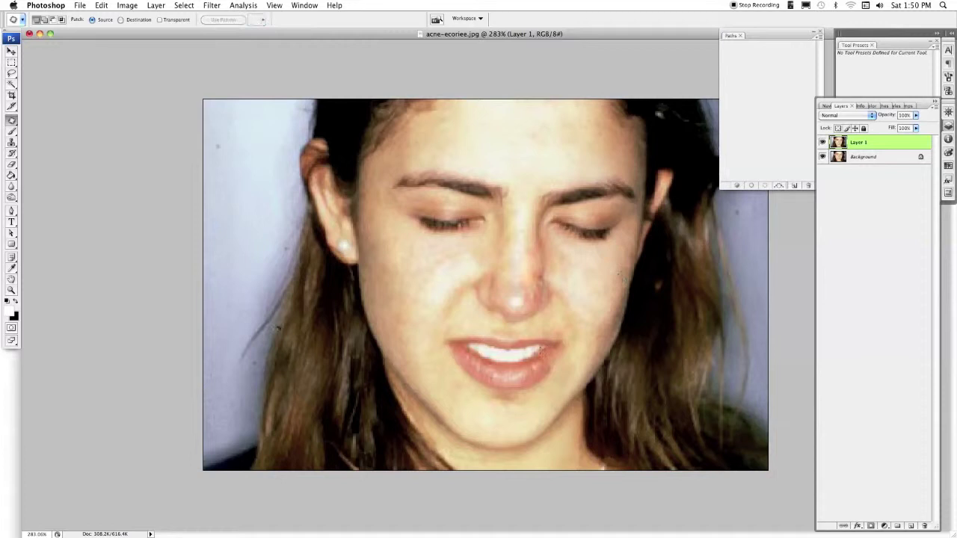
pyautogui.moveTo(534, 283); pyautogui.dragTo(537, 279)
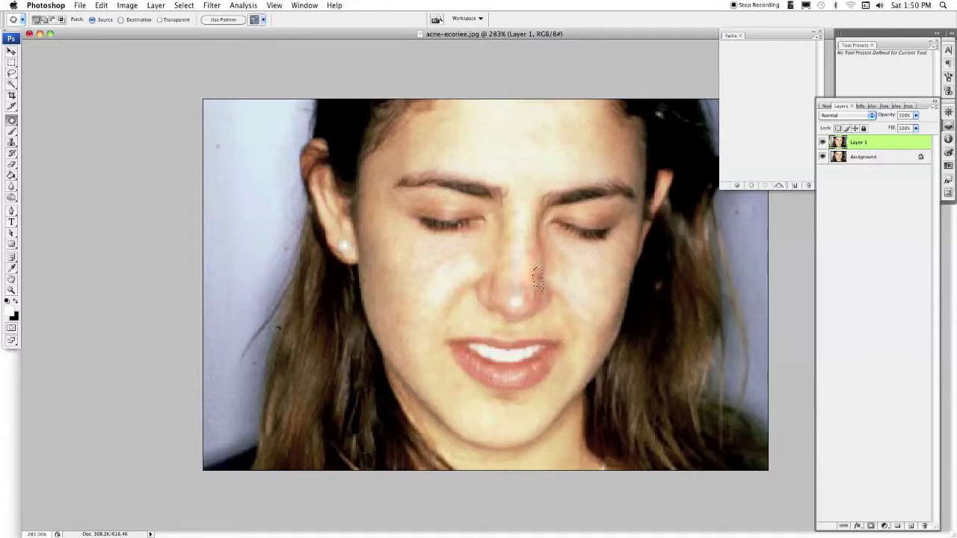
pyautogui.moveTo(532, 245); pyautogui.dragTo(527, 252)
pyautogui.moveTo(518, 396); pyautogui.dragTo(549, 395)
pyautogui.click(559, 344)
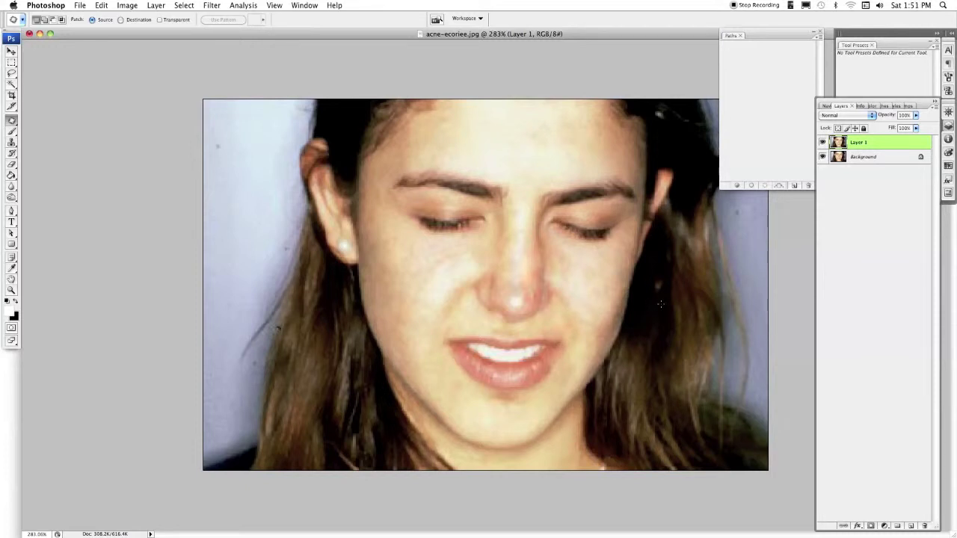
# Add Layer 2 and set the Clone Stamp to sample All Layers
pyautogui.click(911, 526)
pyautogui.press('s')
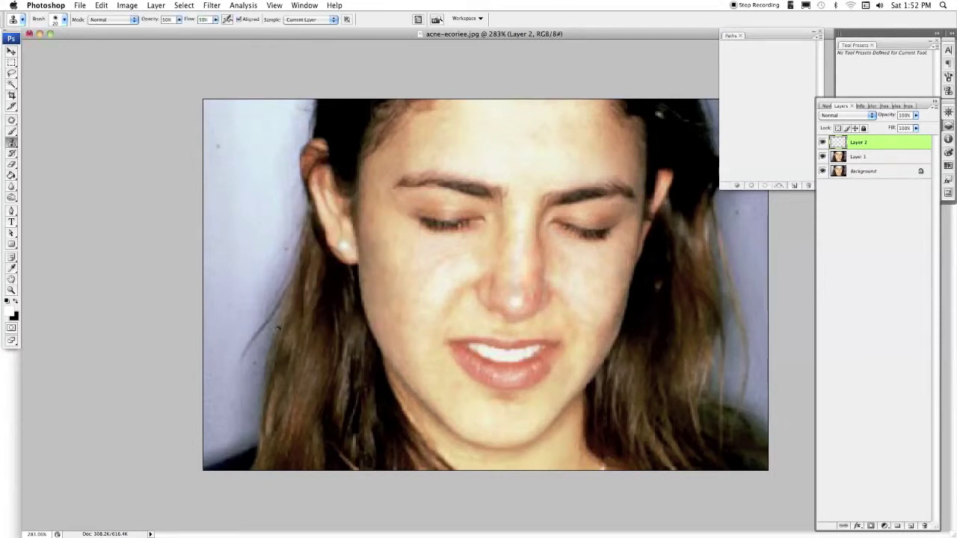
pyautogui.click(309, 18)
pyautogui.click(307, 38)
pyautogui.scroll(1, 494, 299)
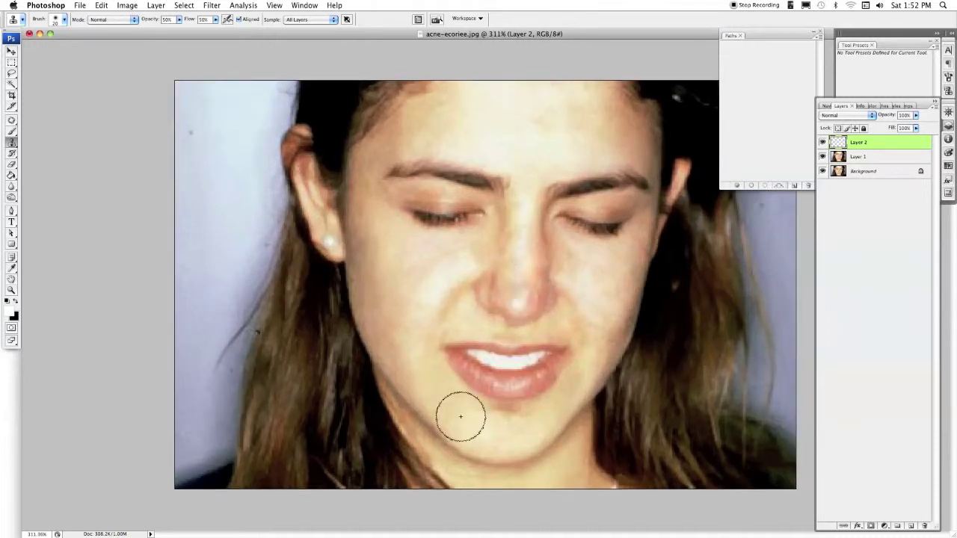
# Sample clean skin and clone it over rough areas with a smaller brush
pyautogui.keyDown('alt'); pyautogui.click(595, 258); pyautogui.keyUp('alt')
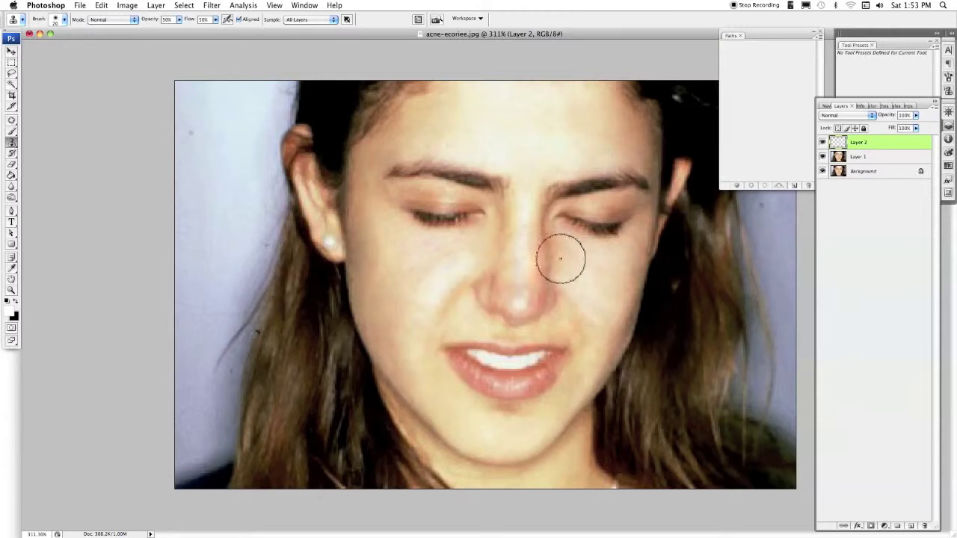
pyautogui.press('[')
pyautogui.scroll(-1, 574, 334)
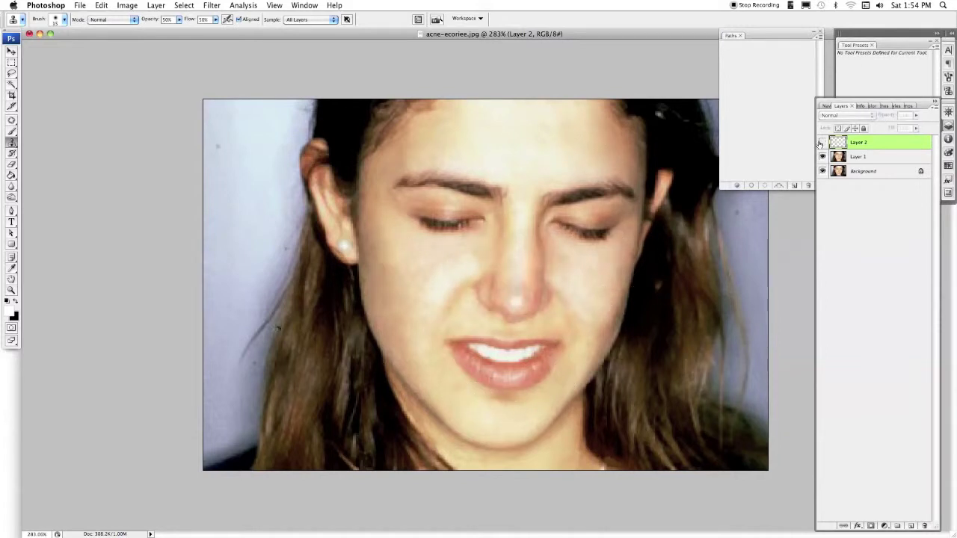
pyautogui.scroll(-1, 482, 299)
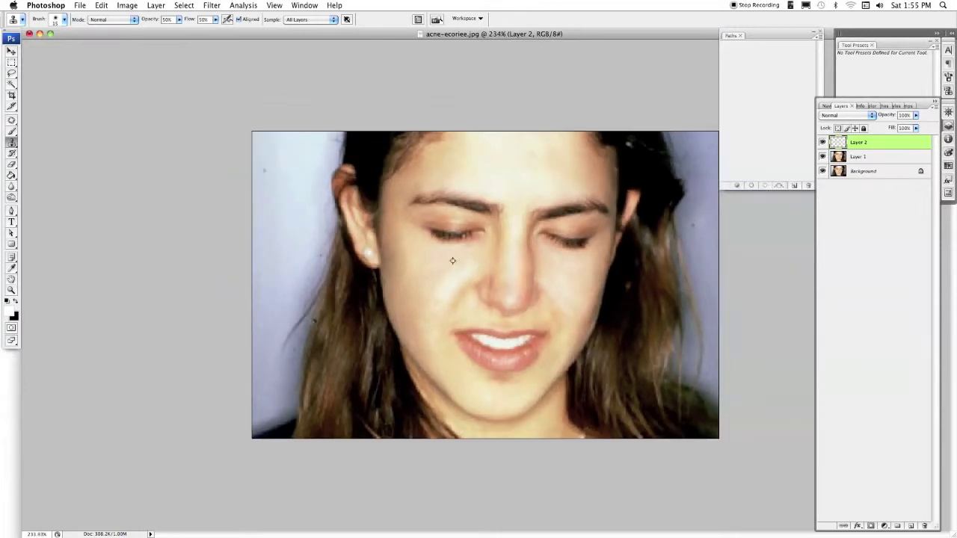
# Add an empty Layer 3 above Layer 2
pyautogui.click(911, 526)
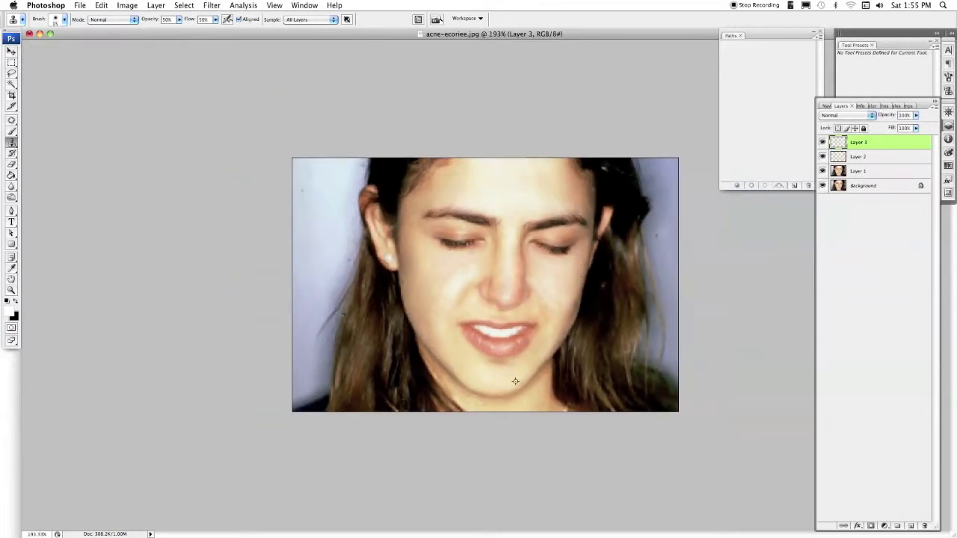
pyautogui.scroll(2, 518, 404)
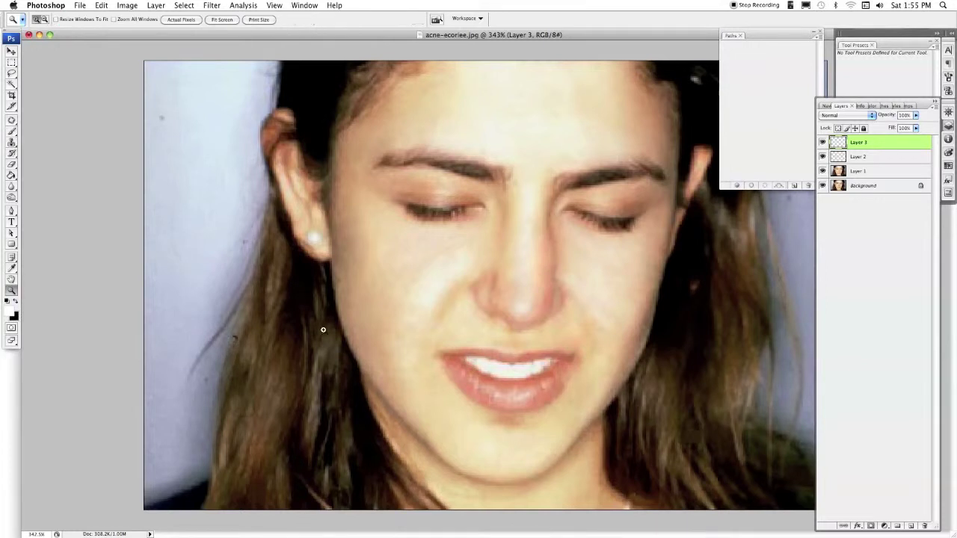
pyautogui.scroll(3, 518, 404)
pyautogui.scroll(-1, 485, 359)
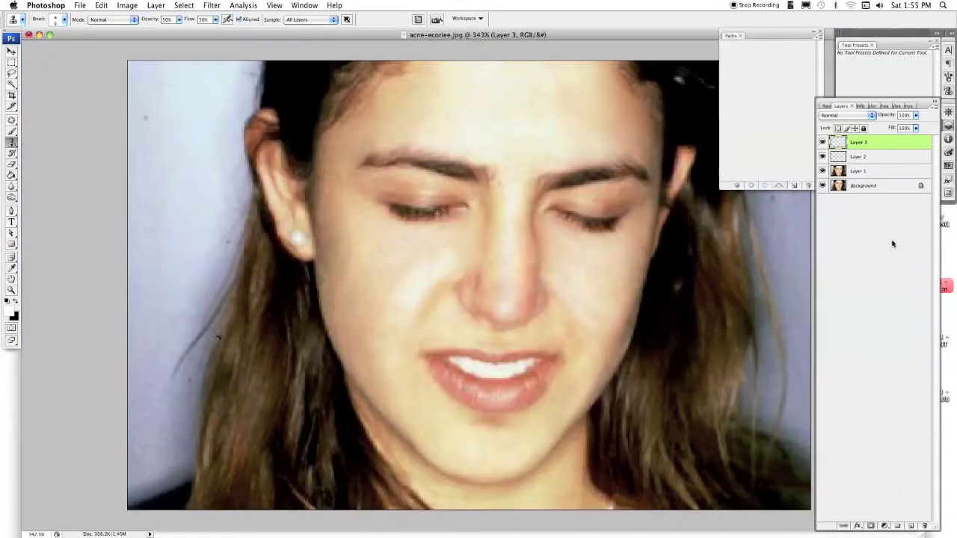
pyautogui.click(911, 526)
# Add Layer 4 and choose a pink foreground colour for the lips
pyautogui.click(911, 526)
pyautogui.press('b')
pyautogui.click(9, 311)
pyautogui.click(630, 178)
pyautogui.click(808, 160)
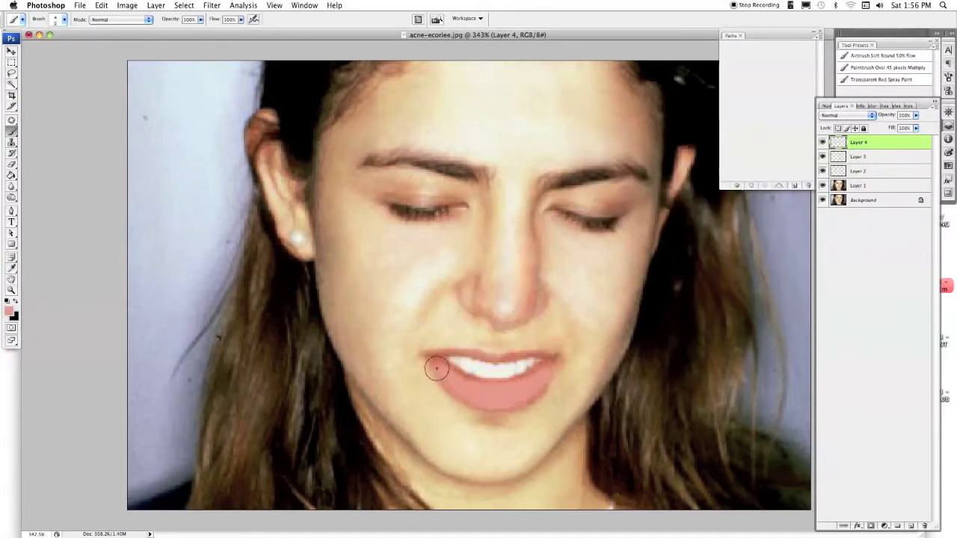
# Set the lip layer to Multiply blend mode at 10% opacity
pyautogui.click(847, 115)
pyautogui.click(834, 148)
pyautogui.write('10')
pyautogui.press('Return')
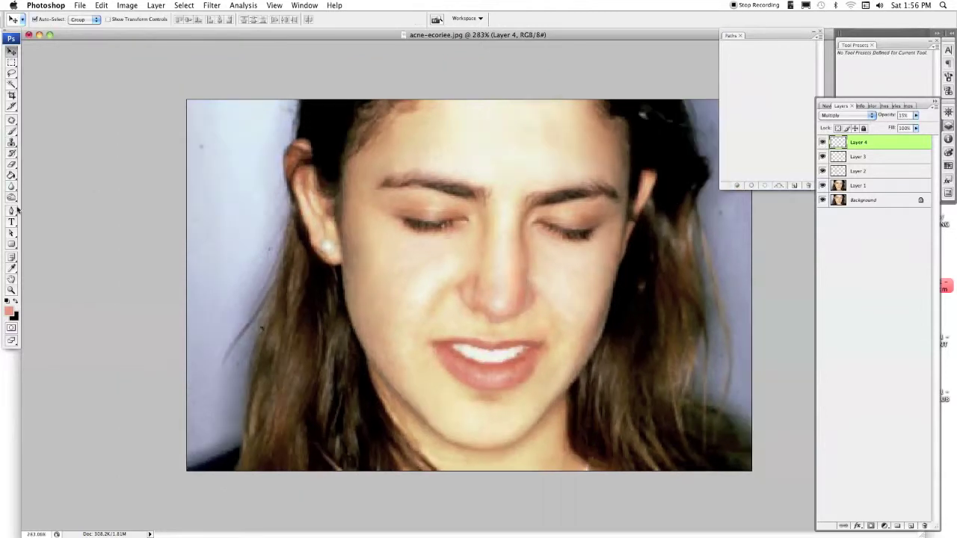
# Dodge the eyelids on Layer 1 at 30% exposure with a smaller brush
pyautogui.click(12, 199)
pyautogui.click(859, 186)
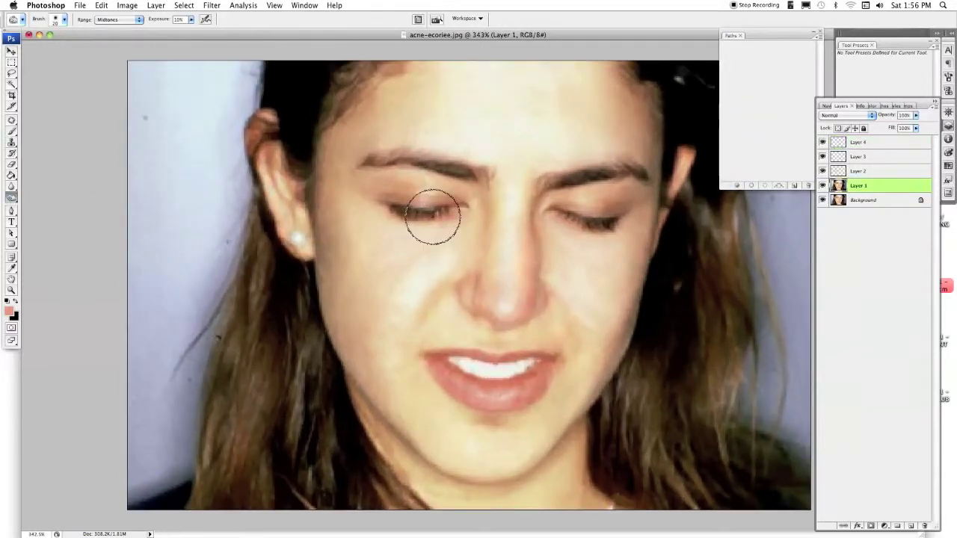
pyautogui.press('3')
pyautogui.scroll(4, 410, 216)
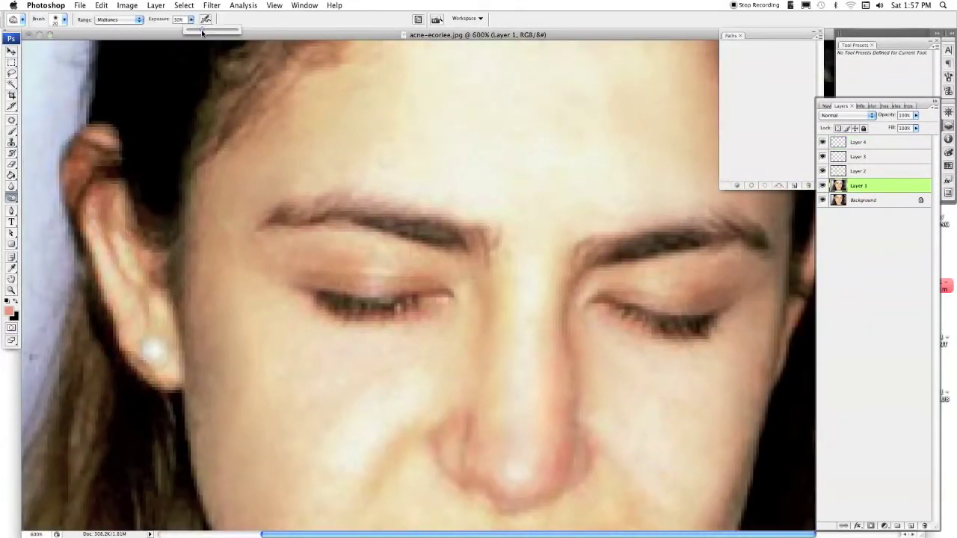
pyautogui.press('[')
pyautogui.press('[')
pyautogui.press('[')
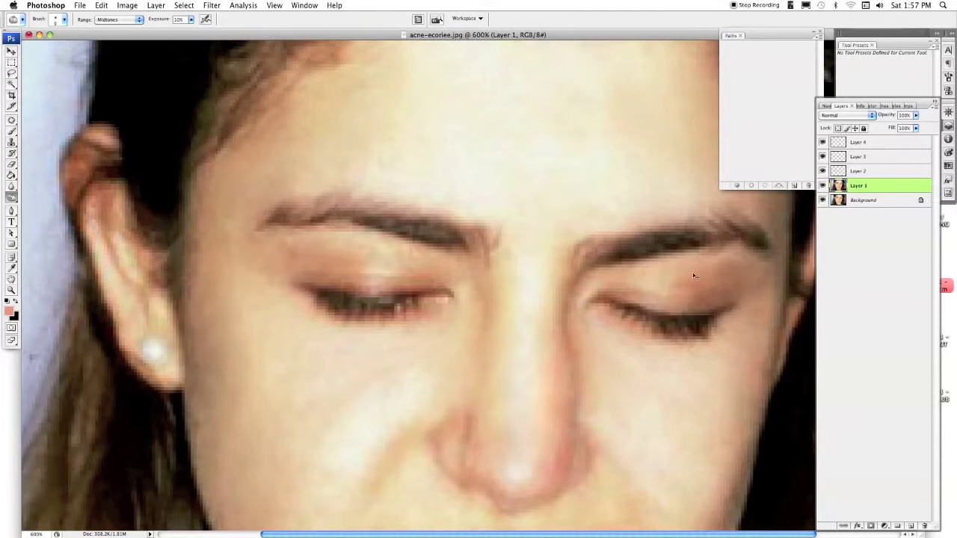
pyautogui.scroll(-6, 688, 288)
pyautogui.press('l')
pyautogui.hotkey('ctrl', '+')
pyautogui.hotkey('ctrl', '+')
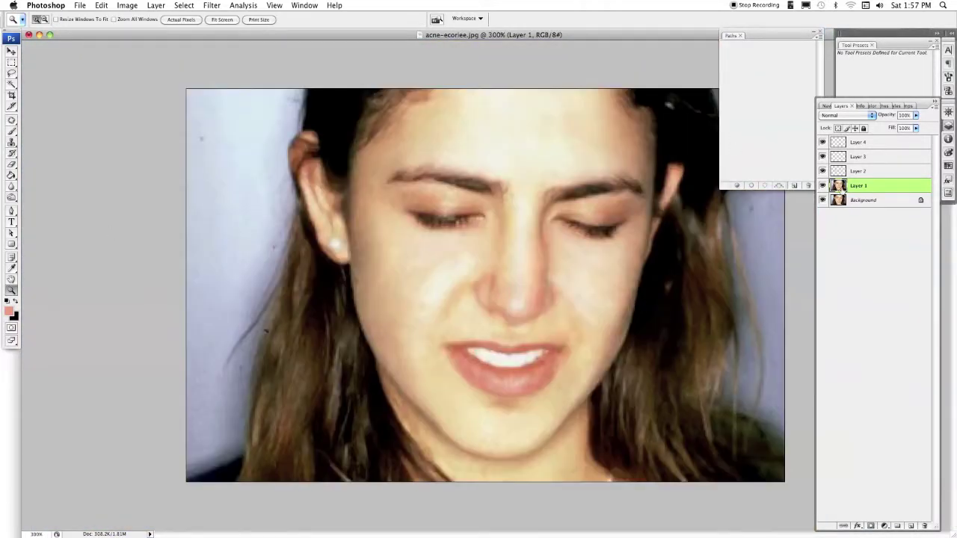
# Copy a lassoed section of hair onto Layer 5 and move it up over the ear
pyautogui.moveTo(276, 219); pyautogui.dragTo(279, 218)
pyautogui.press('v')
pyautogui.hotkey('ctrl', 'j')
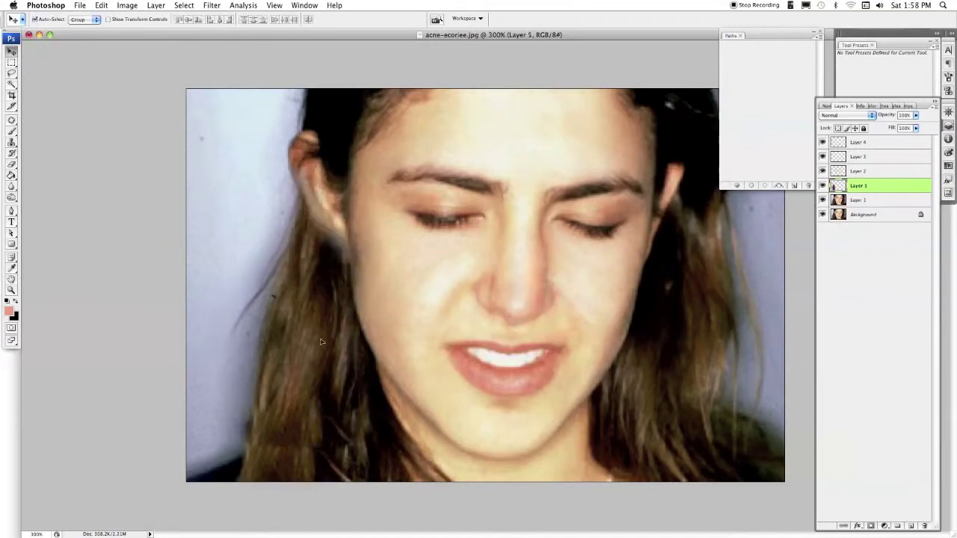
pyautogui.moveTo(299, 359); pyautogui.dragTo(295, 247)
# Mask the hair copy and brush away its hard seam and stray left-edge strands
pyautogui.click(871, 526)
pyautogui.press('b')
pyautogui.moveTo(306, 336)
pyautogui.mouseDown()
pyautogui.moveTo(359, 342)
pyautogui.moveTo(391, 359)
pyautogui.mouseUp()
pyautogui.press(']')
pyautogui.press(']')
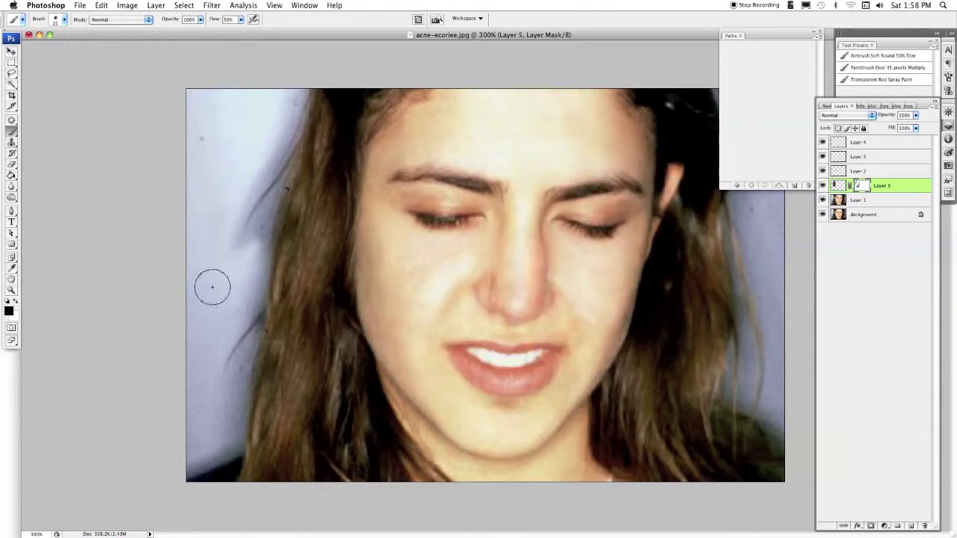
pyautogui.moveTo(241, 19); pyautogui.dragTo(225, 34)
pyautogui.moveTo(251, 239)
pyautogui.mouseDown()
pyautogui.moveTo(262, 145)
pyautogui.moveTo(241, 273)
pyautogui.mouseUp()
pyautogui.moveTo(277, 135); pyautogui.dragTo(217, 256)
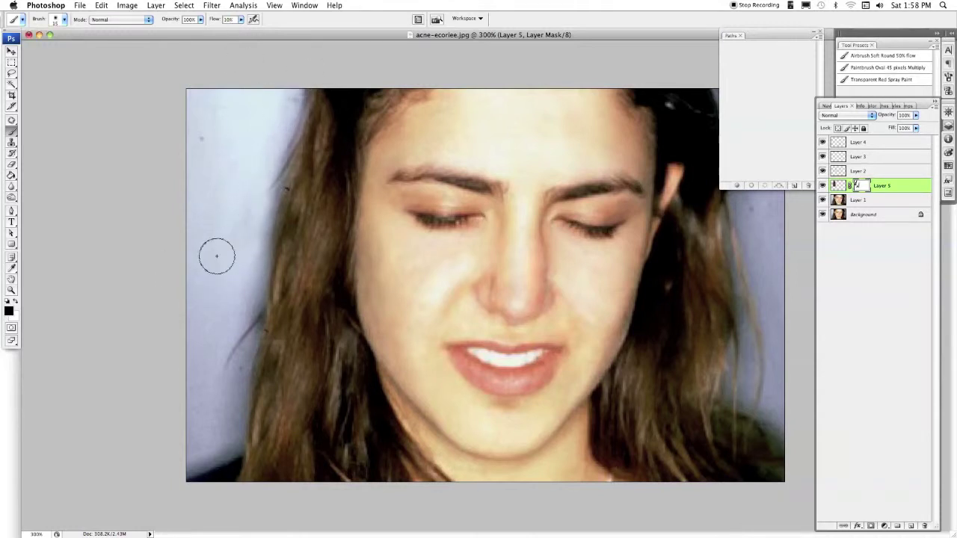
pyautogui.press('super+0')
# Duplicate the hair layer, flip it horizontally and move it to the right side
pyautogui.press('super+j')
pyautogui.press('super+t')
pyautogui.rightClick(328, 136)
pyautogui.click(361, 368)
pyautogui.moveTo(323, 200); pyautogui.dragTo(682, 200)
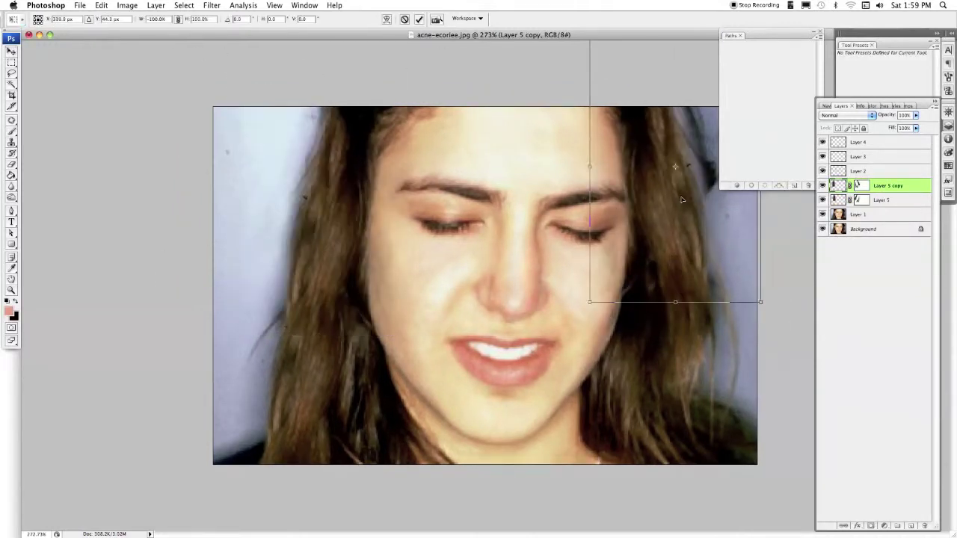
pyautogui.press('Return')
# Warp the right-side hair copy on its masked layer
pyautogui.click(862, 185)
pyautogui.press('b')
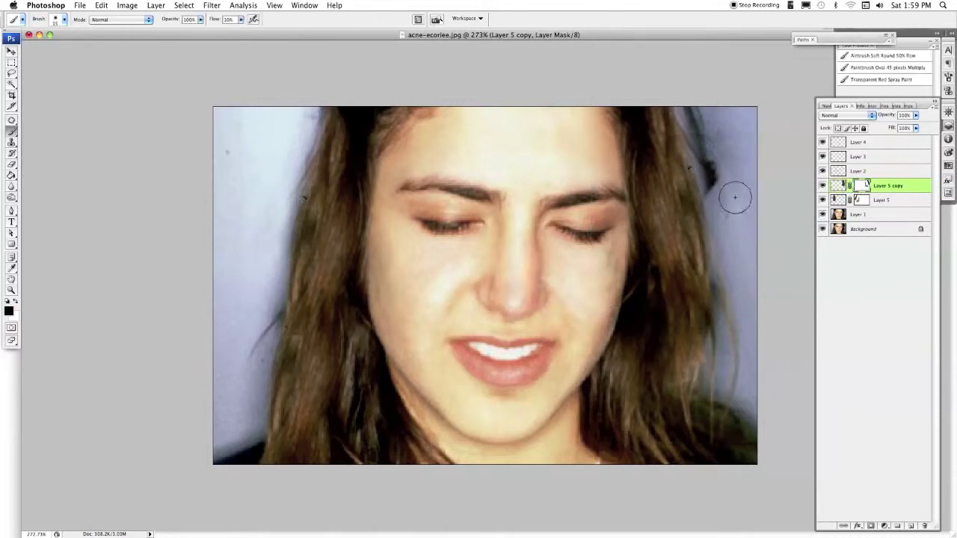
pyautogui.keyDown('alt'); pyautogui.click(683, 152); pyautogui.keyUp('alt')
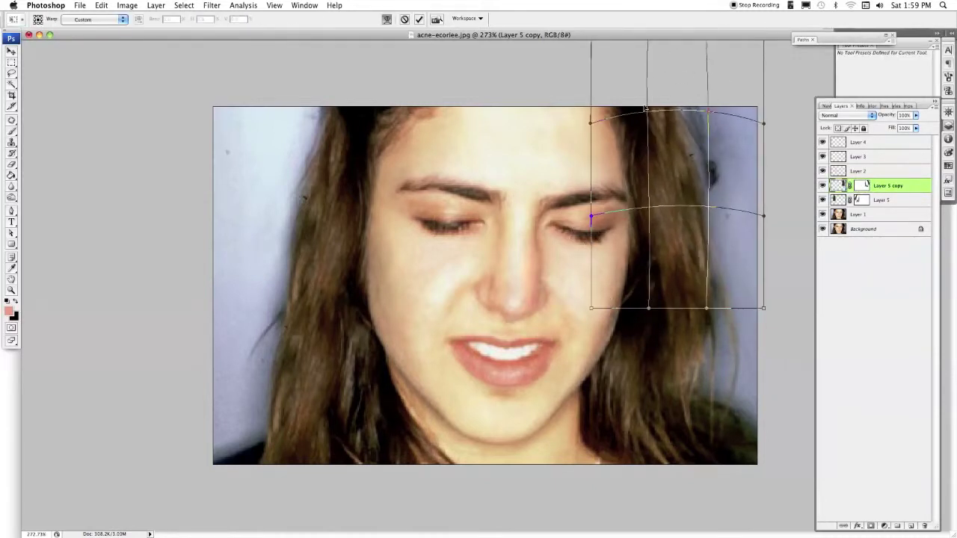
pyautogui.press('super+shift+alt+n')
# Clone away the dark spot in the background with a larger brush
pyautogui.press('s')
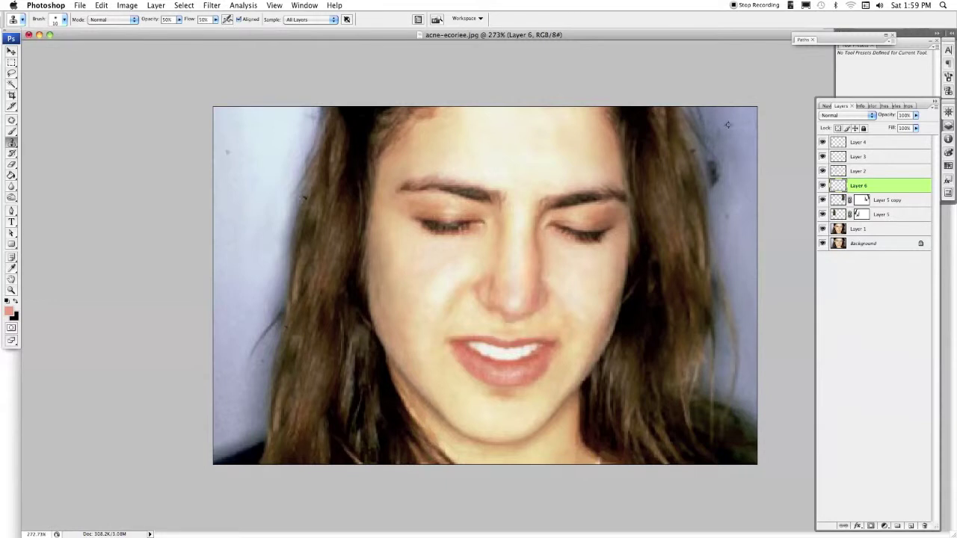
pyautogui.keyDown('alt'); pyautogui.click(728, 124); pyautogui.keyUp('alt')
pyautogui.press(']')
pyautogui.moveTo(718, 176); pyautogui.dragTo(704, 113)
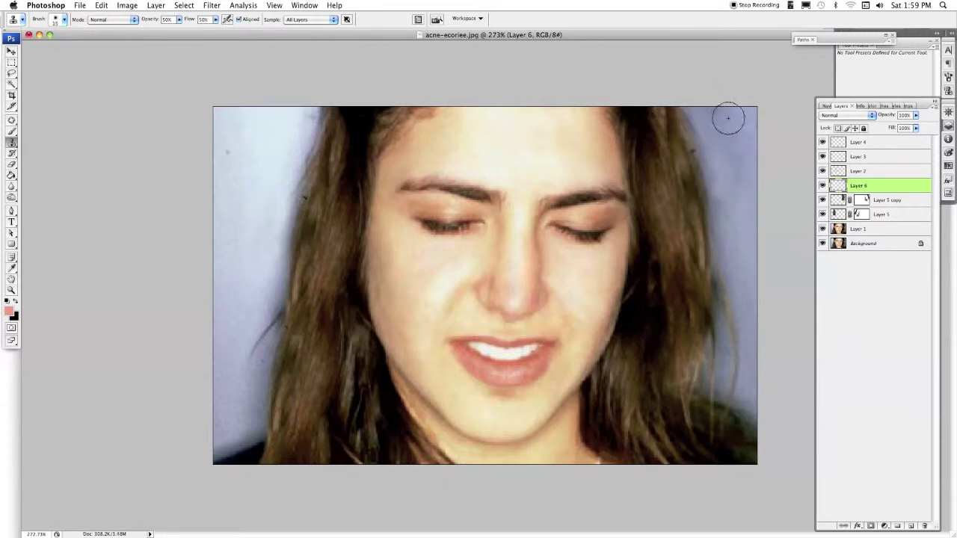
# Create Layer 1 copy and sample clean cheek skin as the clone source
pyautogui.press('o')
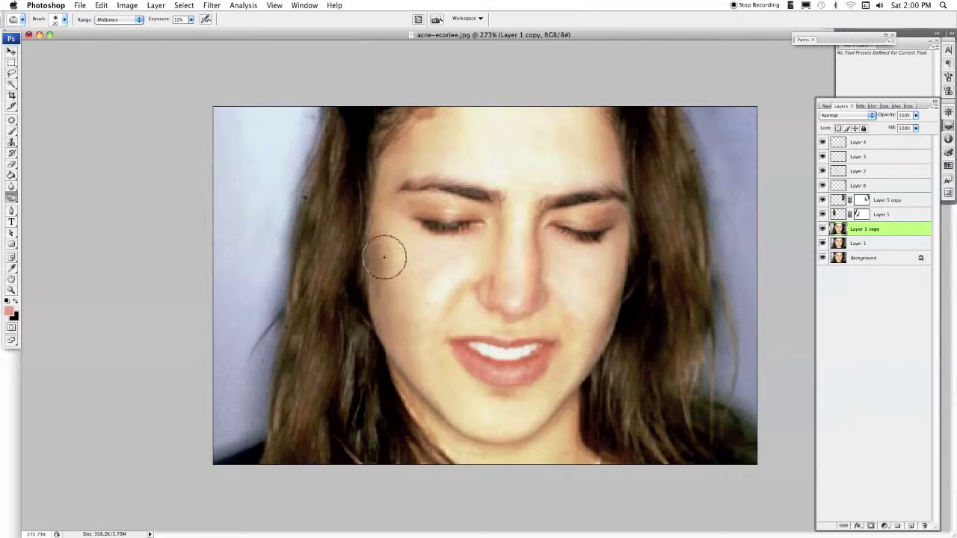
pyautogui.press('s')
pyautogui.keyDown('alt'); pyautogui.click(401, 299); pyautogui.keyUp('alt')
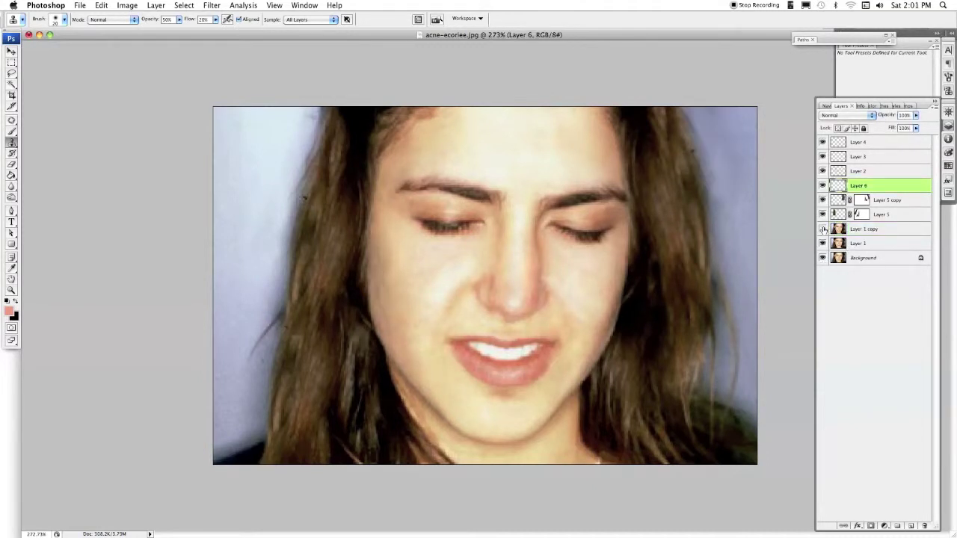
pyautogui.click(11, 197)
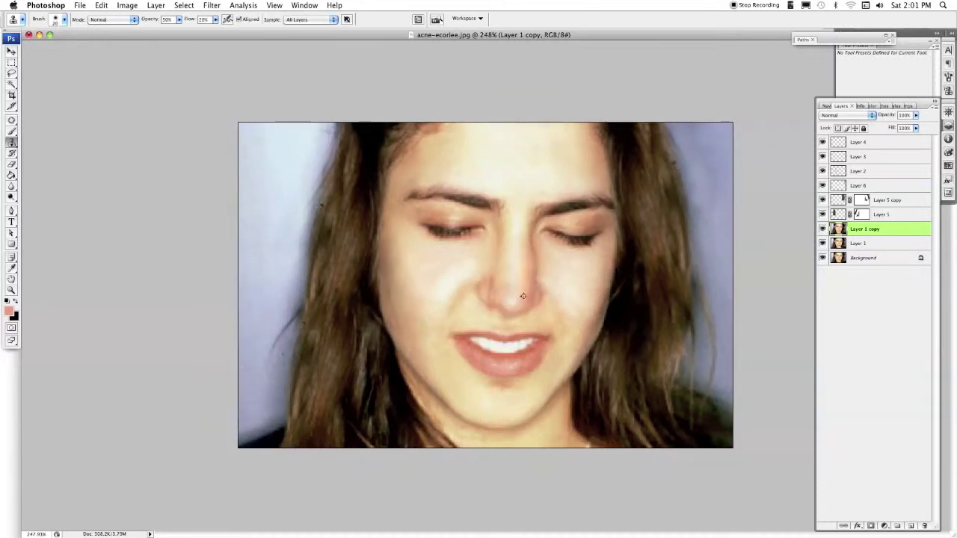
# Liquify the left eyebrow and then the nose on Layer 1 copy 2
pyautogui.click(212, 5)
pyautogui.click(225, 65)
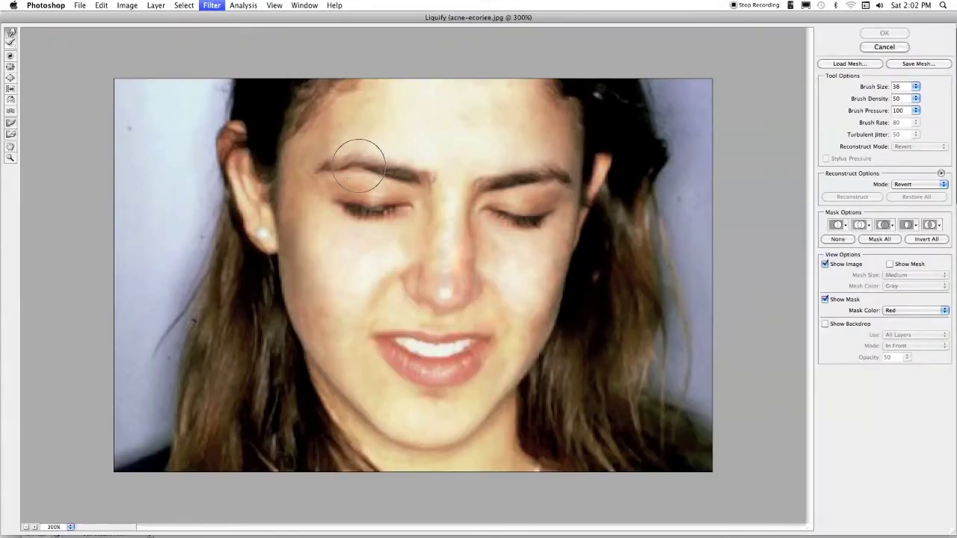
pyautogui.moveTo(359, 165); pyautogui.dragTo(413, 158)
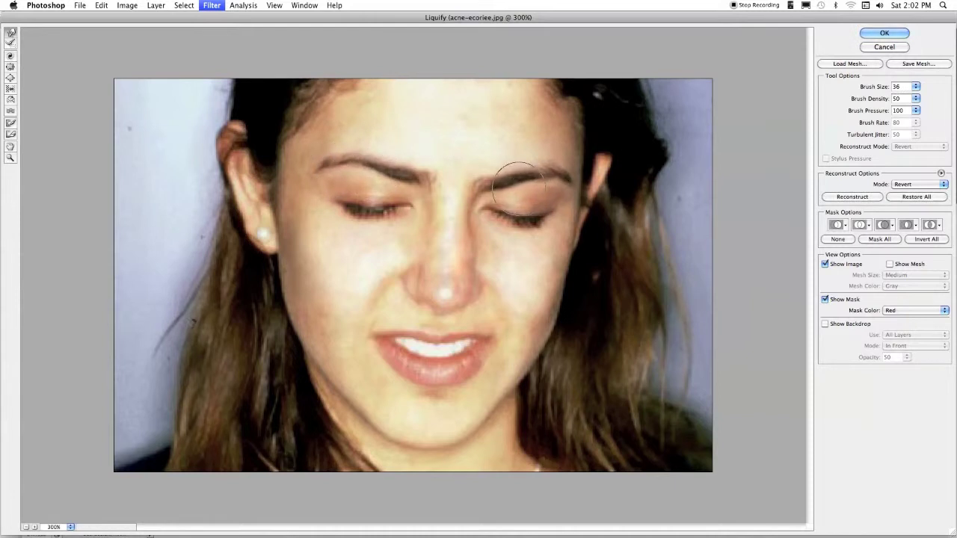
pyautogui.click(876, 45)
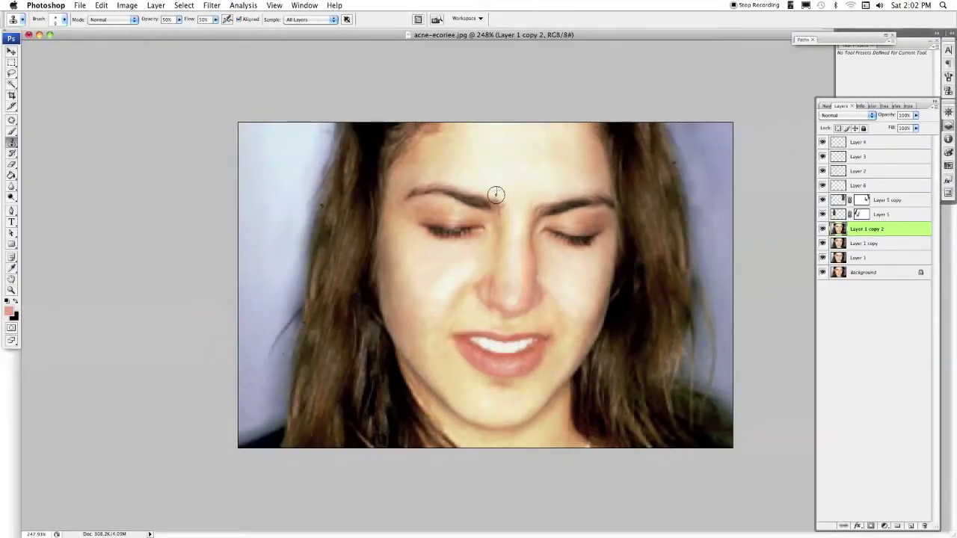
pyautogui.press('super+plus')
pyautogui.click(211, 5)
pyautogui.click(225, 77)
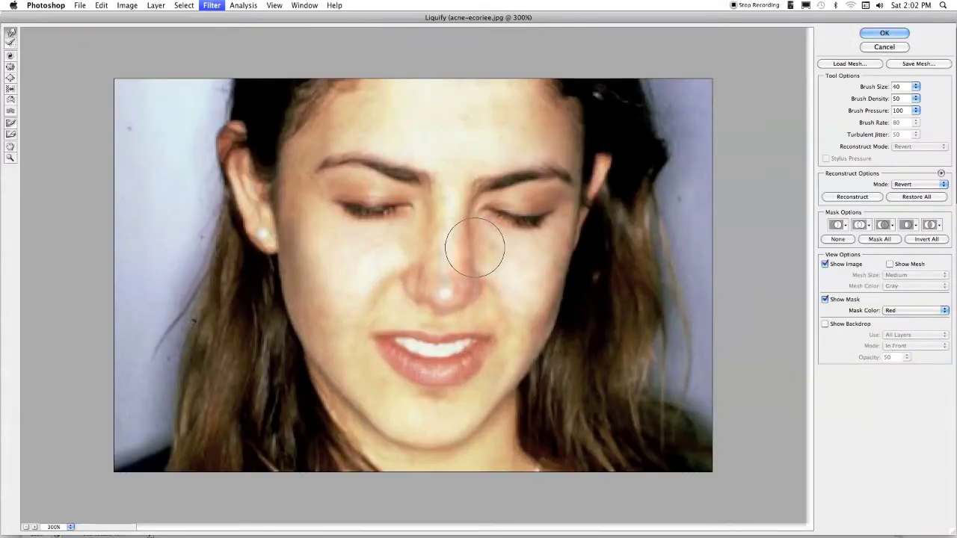
pyautogui.press('Return')
# Add Layer 7, fill it with white and give it a layer mask
pyautogui.press('super+shift+alt+n')
pyautogui.press('g')
pyautogui.press('d')
pyautogui.press('super+BackSpace')
# Fill Layer 7 white, invert its mask and apply a Hue/Saturation colorize
pyautogui.click(871, 525)
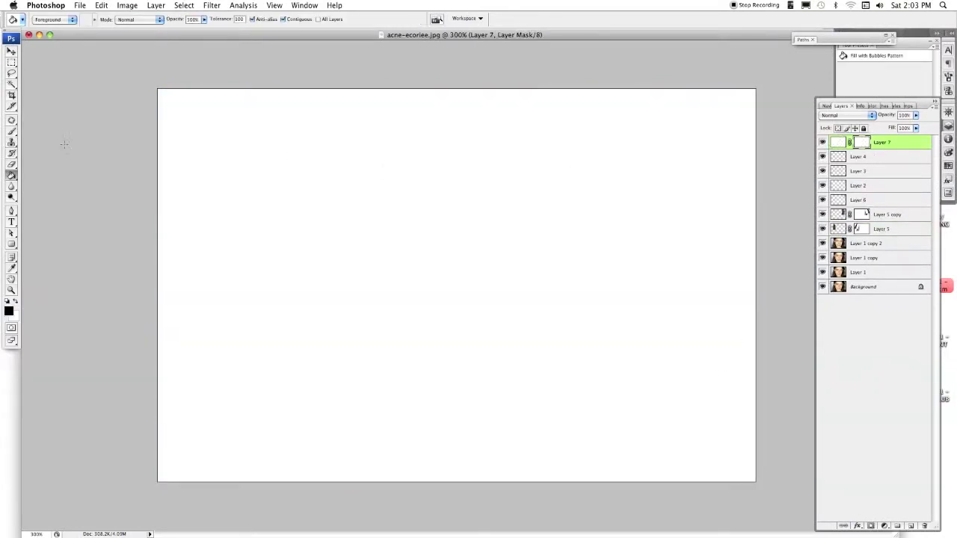
pyautogui.press('super+i')
pyautogui.press('super+u')
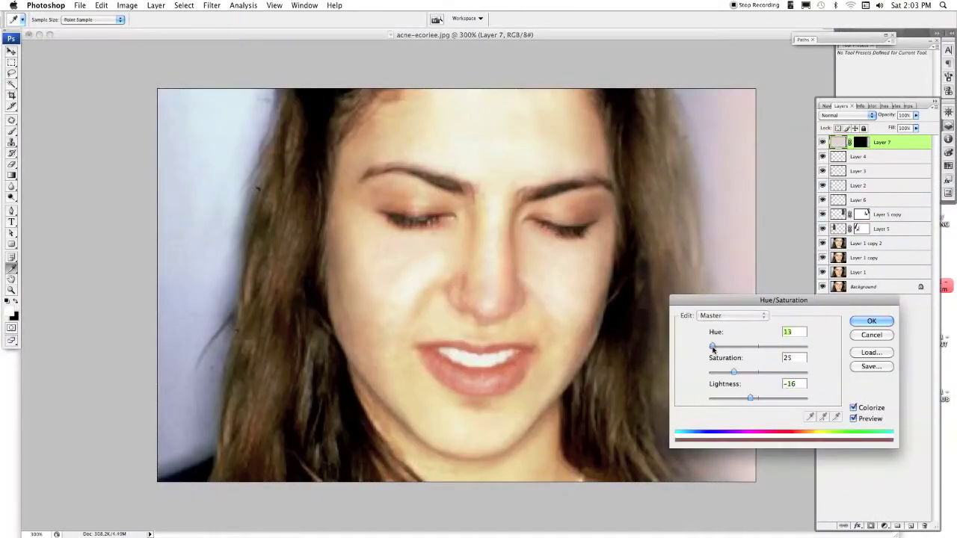
pyautogui.press('Return')
# Try Multiply and Normal modes, duplicate and nudge Layer 7, then step back in history
pyautogui.press('v')
pyautogui.hotkey('shift', 'alt', 'm')
pyautogui.click(849, 115)
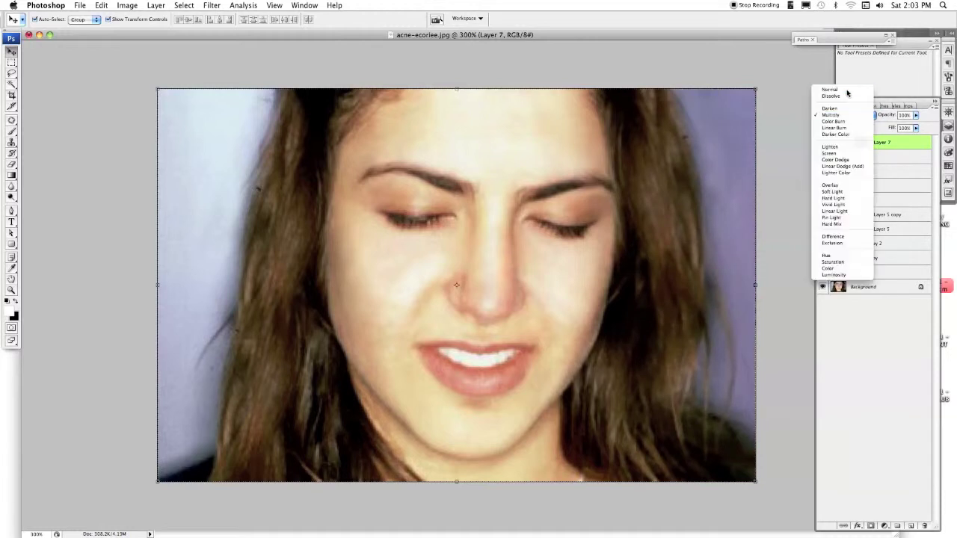
pyautogui.click(848, 90)
pyautogui.press('super+j')
pyautogui.press('super+minus')
pyautogui.hotkey('shift', 'Right')
pyautogui.hotkey('shift', 'Right')
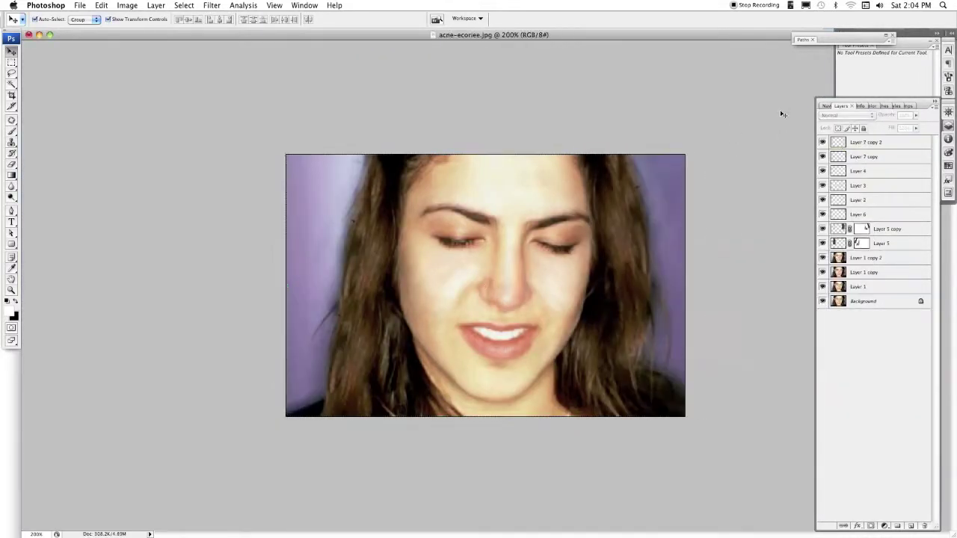
pyautogui.press('super+alt+z')
pyautogui.press('super+alt+z')
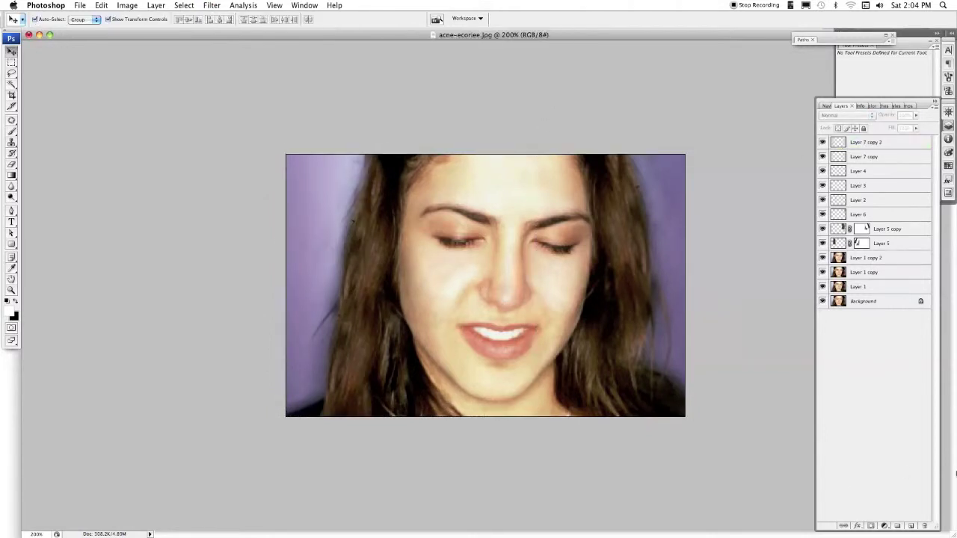
pyautogui.press('super+alt+z')
# Fill Layer 7 with a pale pink sampled by the Eyedropper and set it to Multiply
pyautogui.press('i')
pyautogui.keyDown('alt'); pyautogui.click(822, 157); pyautogui.keyUp('alt')
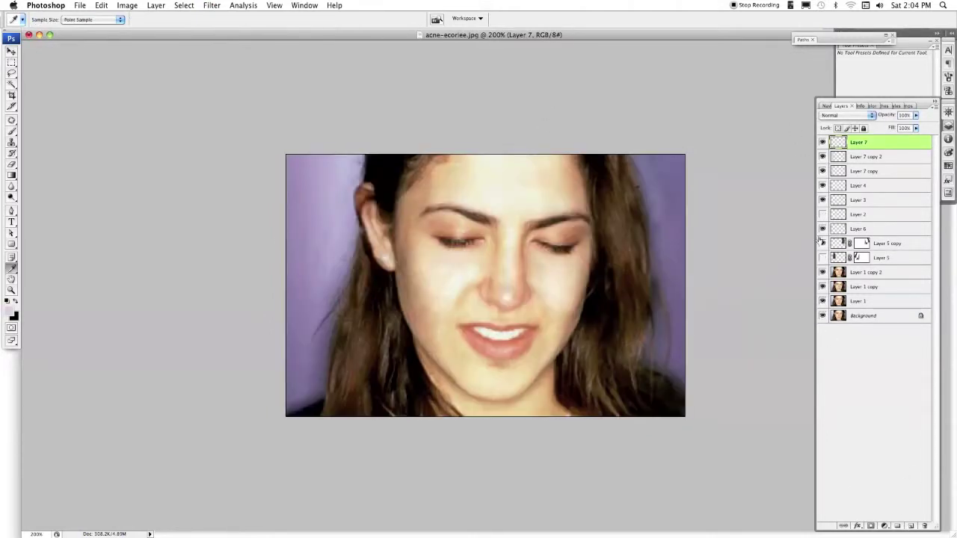
pyautogui.click(568, 205)
pyautogui.press('v')
pyautogui.hotkey('alt', 'BackSpace')
pyautogui.click(848, 115)
pyautogui.click(831, 141)
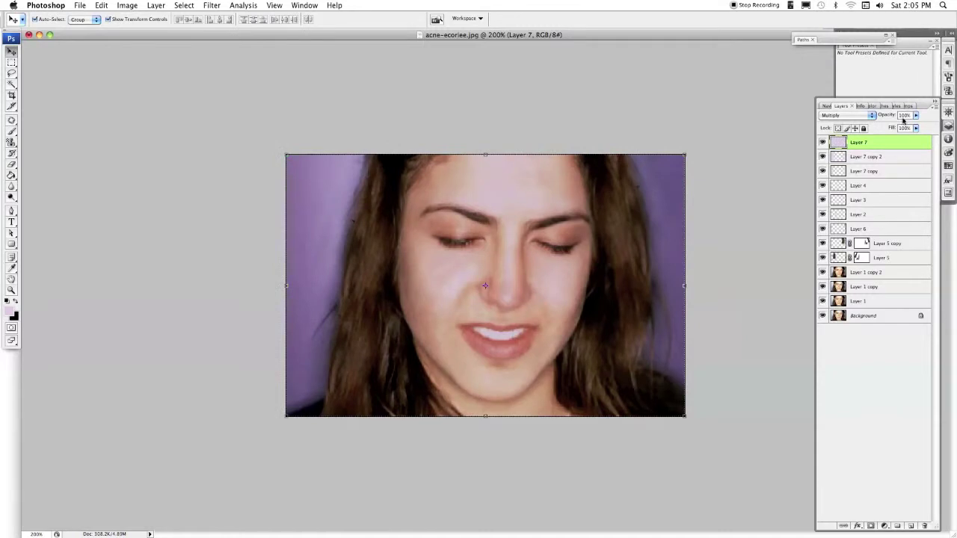
# Compare against the original Background, then apply Curves to Layer 1 copy 2
pyautogui.click(840, 422)
pyautogui.keyDown('alt'); pyautogui.click(823, 316); pyautogui.keyUp('alt')
pyautogui.click(868, 272)
pyautogui.press('s')
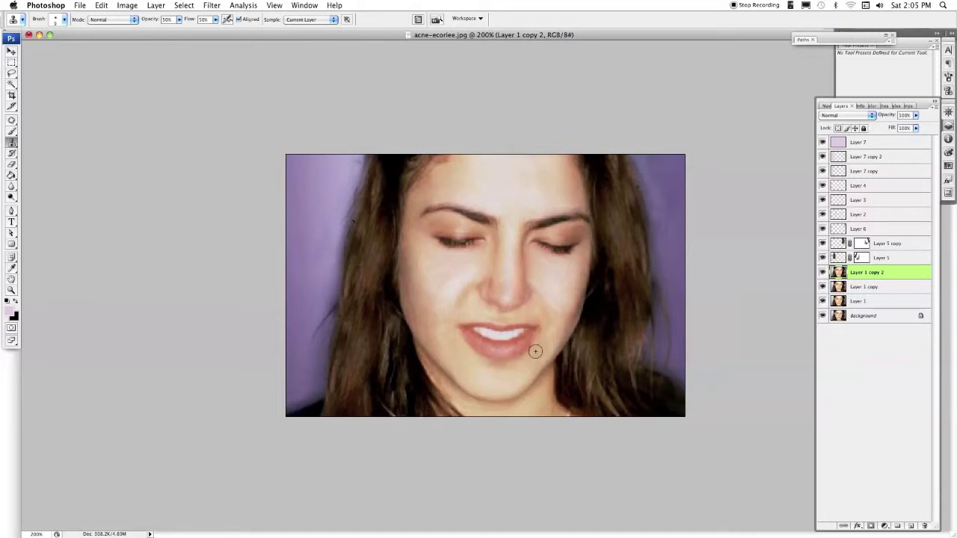
pyautogui.hotkey('ctrl', 'm')
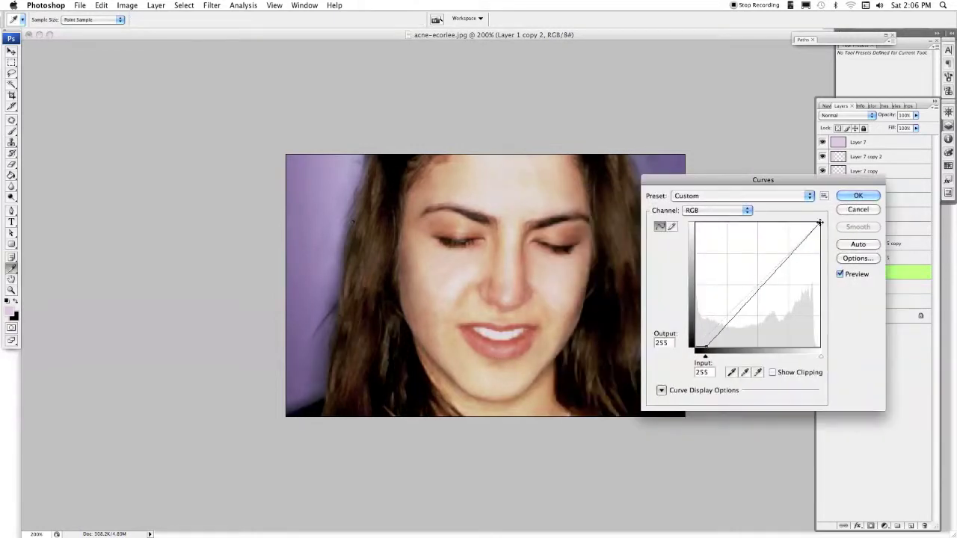
pyautogui.press('Return')
# Move Layer 5 onto the left hair and warp it outward for more volume
pyautogui.click(882, 257)
pyautogui.hotkey('ctrl', 't')
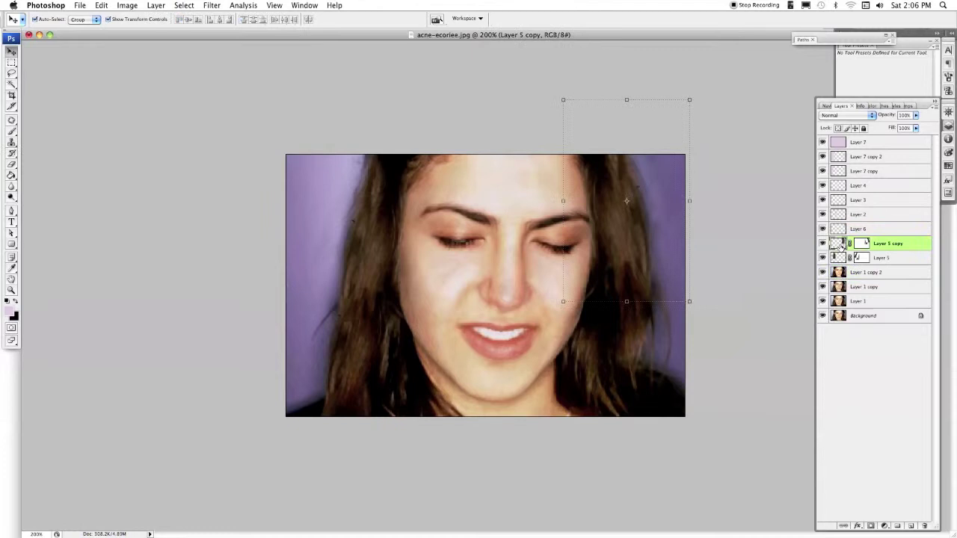
pyautogui.moveTo(643, 246); pyautogui.dragTo(380, 274)
pyautogui.rightClick(381, 274)
pyautogui.click(395, 347)
pyautogui.moveTo(399, 178); pyautogui.dragTo(419, 187)
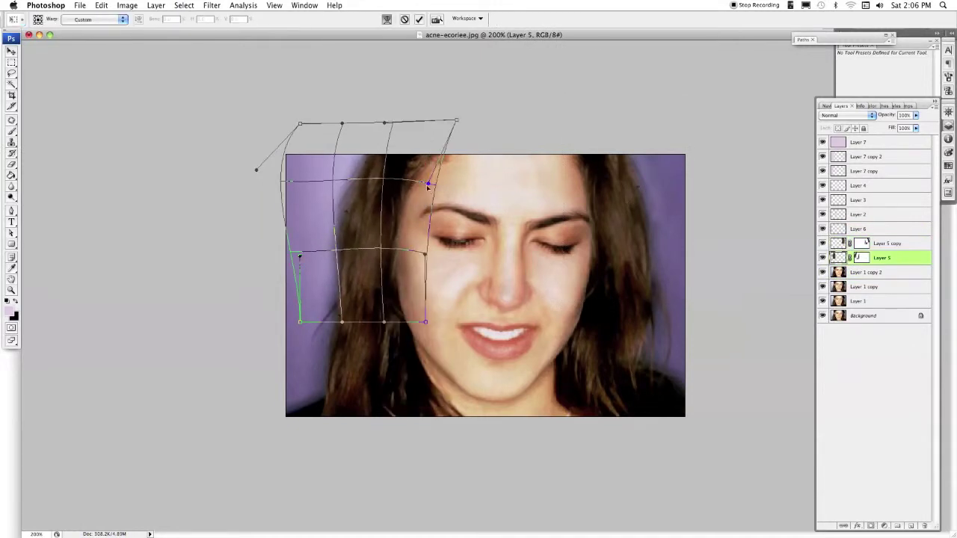
pyautogui.press('Return')
# Duplicate the hair layer as Layer 5 copy 2 and rotate it over the left side
pyautogui.press('v')
pyautogui.moveTo(836, 243); pyautogui.dragTo(836, 258)
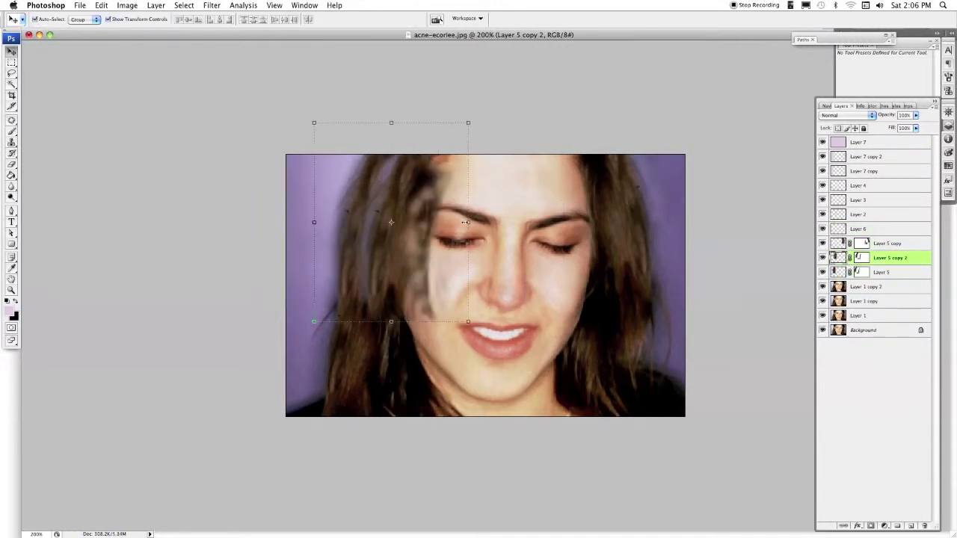
pyautogui.moveTo(413, 259); pyautogui.dragTo(420, 194)
pyautogui.press('Return')
# Enlarge Layer 5 copy 2 and warp it to bend the hair near the eye
pyautogui.click(862, 257)
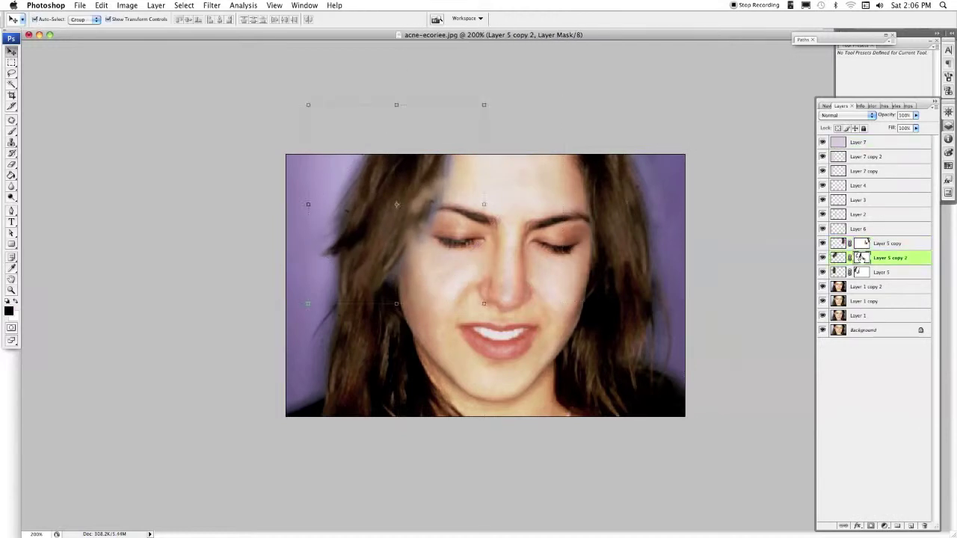
pyautogui.press('b')
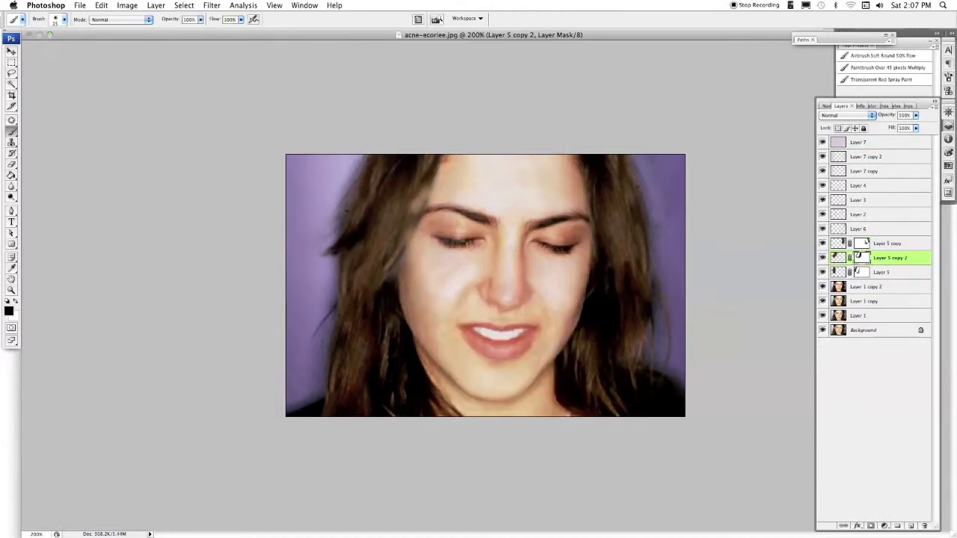
pyautogui.hotkey('ctrl', 't')
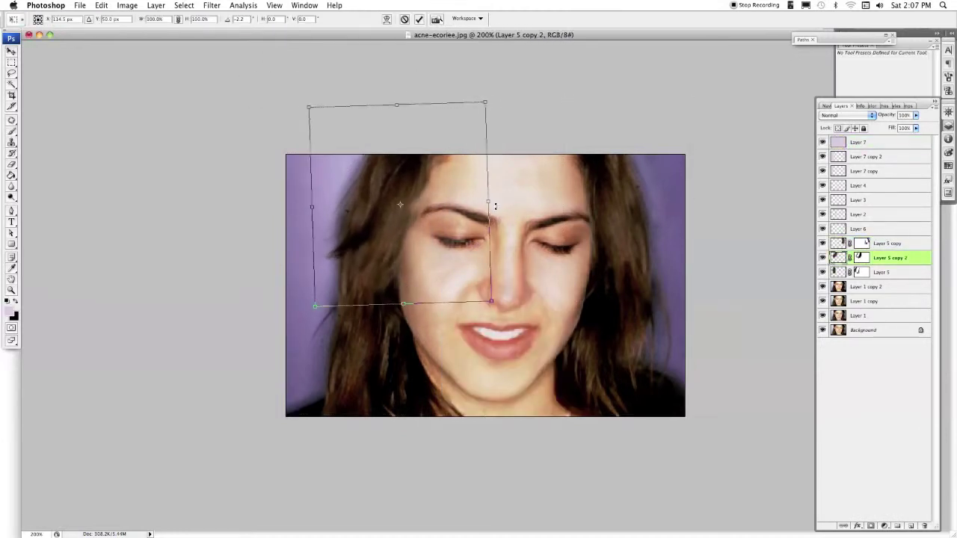
pyautogui.moveTo(495, 206); pyautogui.dragTo(504, 202)
pyautogui.rightClick(419, 198)
pyautogui.click(438, 271)
pyautogui.moveTo(426, 239); pyautogui.dragTo(440, 228)
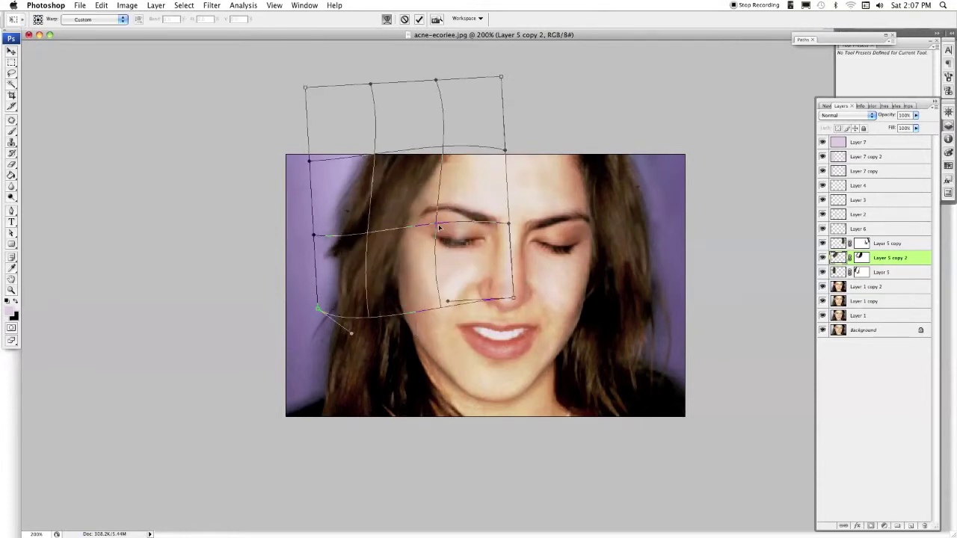
pyautogui.press('Return')
# Select Layer 5 copy and then Layer 5 in the Layers panel
pyautogui.press('b')
pyautogui.press('v')
pyautogui.click(826, 245)
pyautogui.press('s')
pyautogui.click(844, 271)
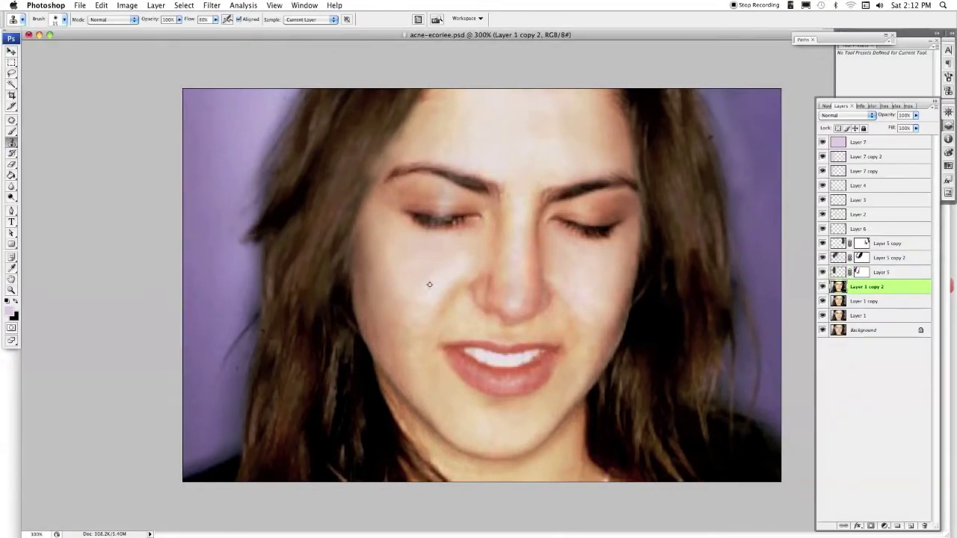
# Clone leftover spots with a size-20 brush and dodge Layer 2 at 10% exposure
pyautogui.press(']')
pyautogui.click(830, 215)
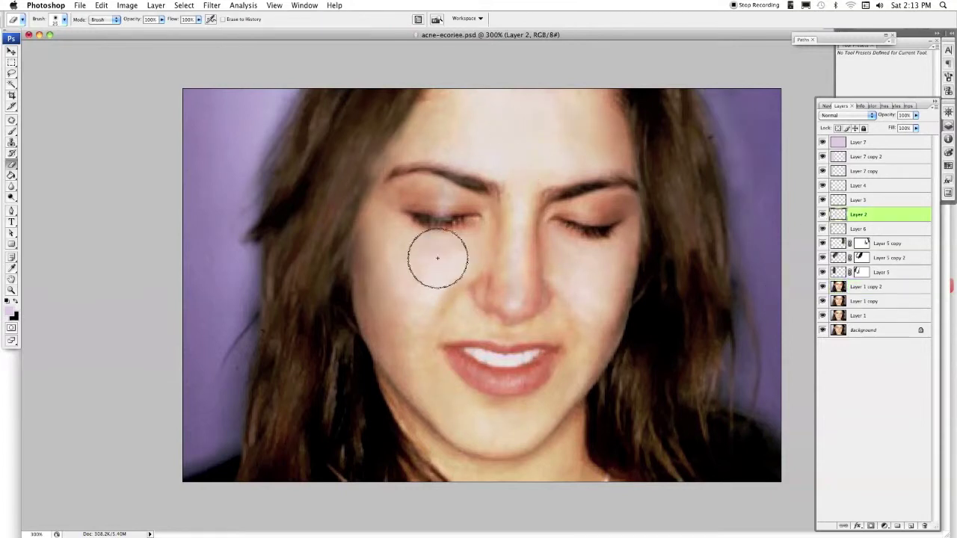
pyautogui.click(11, 197)
pyautogui.hotkey('shift', 'o')
pyautogui.press('s')
pyautogui.hotkey('alt', '[')
pyautogui.hotkey('alt', '[')
pyautogui.hotkey('alt', '[')
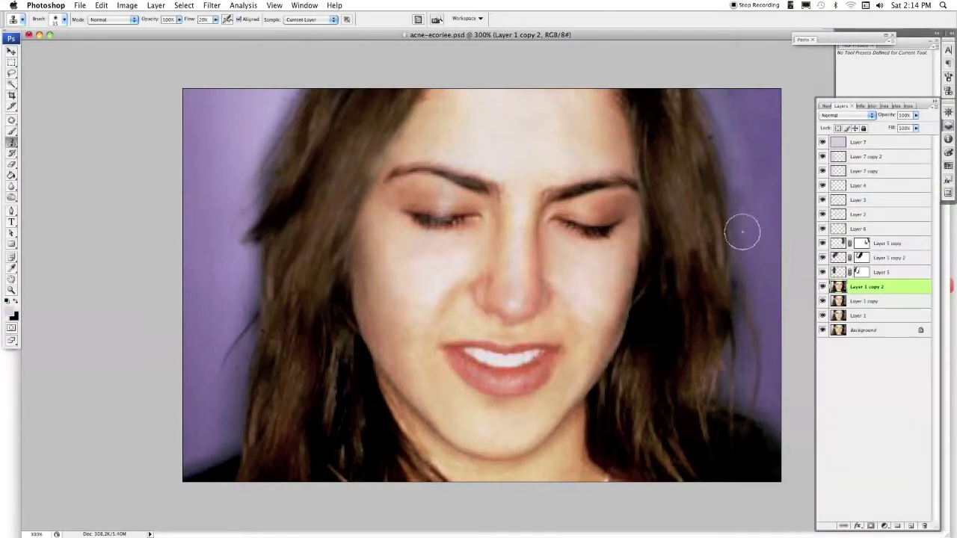
pyautogui.keyDown('alt'); pyautogui.click(822, 330); pyautogui.keyUp('alt')
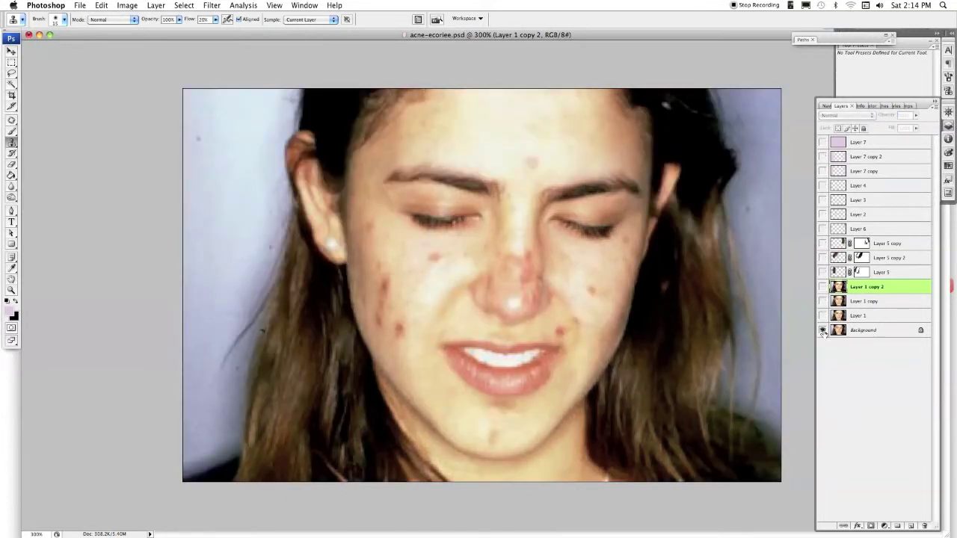
pyautogui.keyDown('alt'); pyautogui.click(823, 330); pyautogui.keyUp('alt')
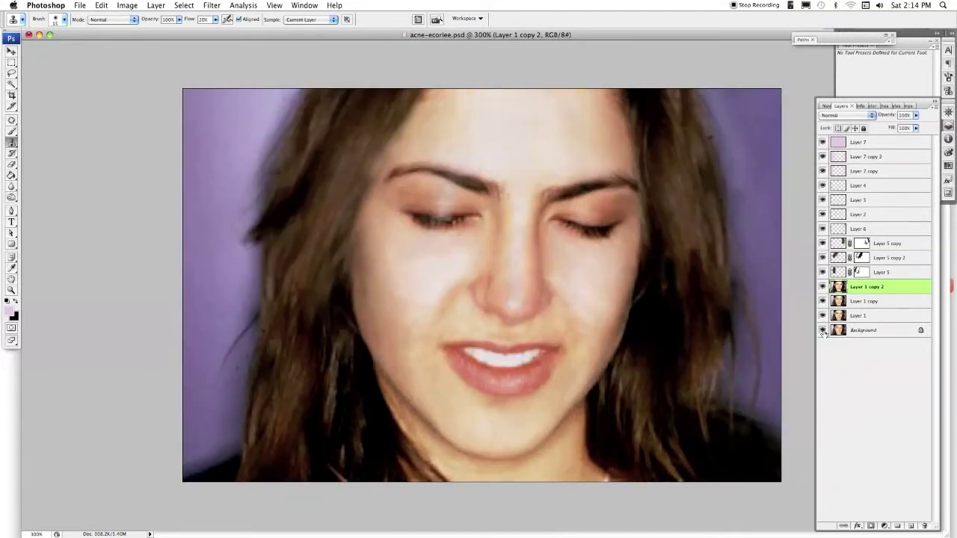